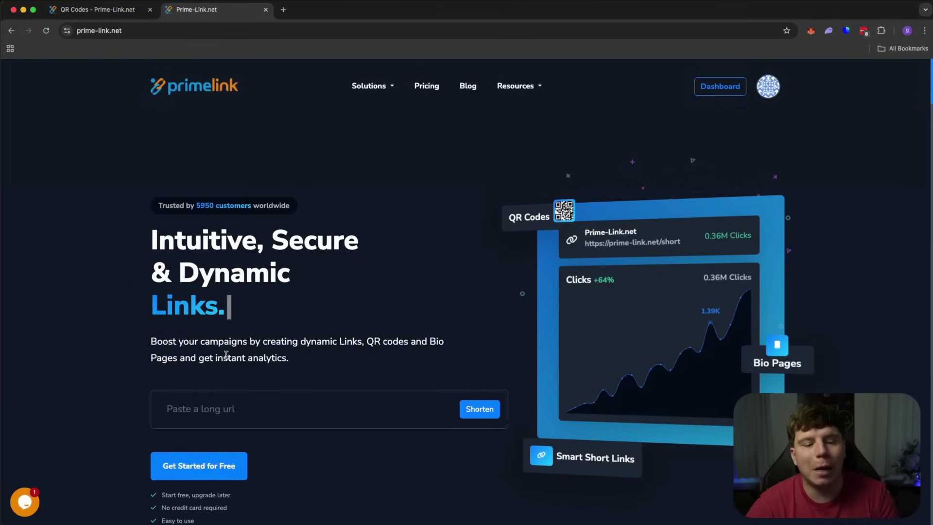
Step: Shorten the test URL gfhdehssgfrjhetjythejkutekjutehkjuet.com on the homepage into a prml.ink link with QR code
{"action": "scroll", "coordinate": [233, 375], "scroll_direction": "down", "scroll_amount": 1}
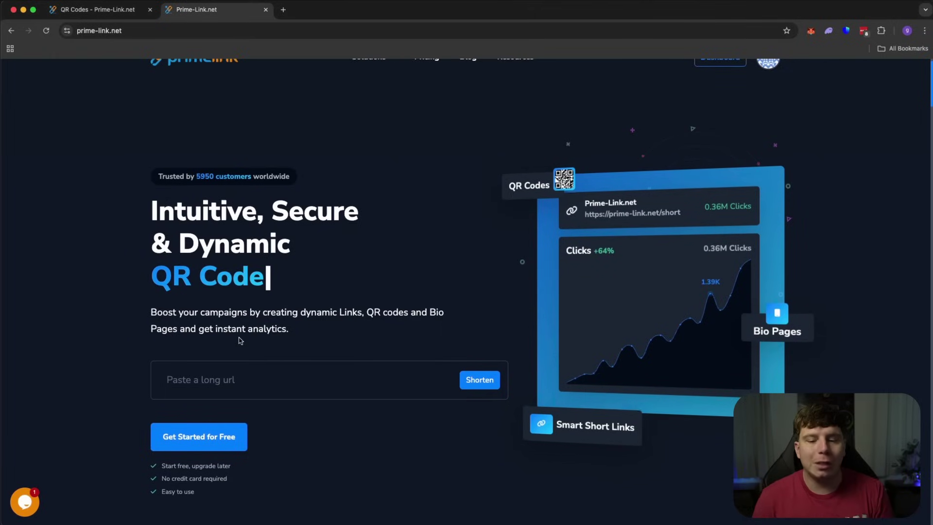
{"action": "left_click", "coordinate": [229, 379]}
{"action": "type", "text": "gfhdehs"}
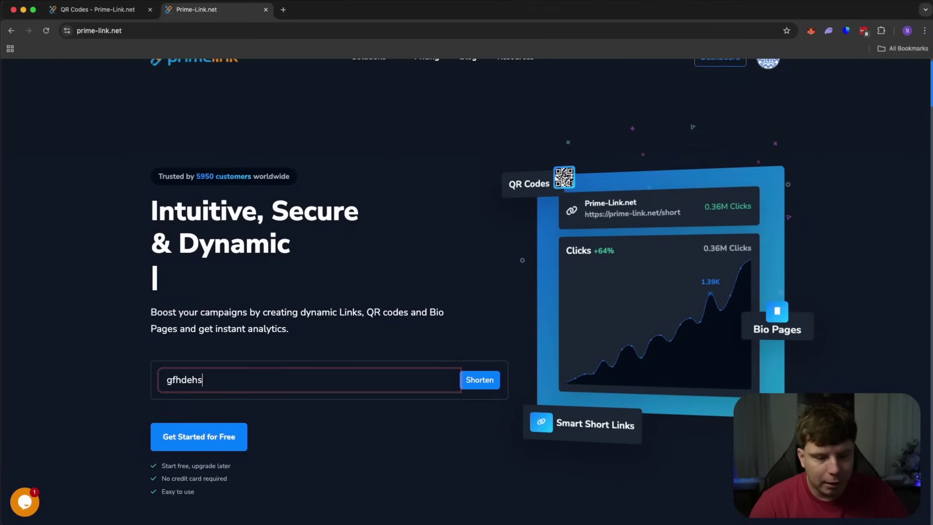
{"action": "type", "text": "sgfrjhetjythejkutekjutehkjuet.com"}
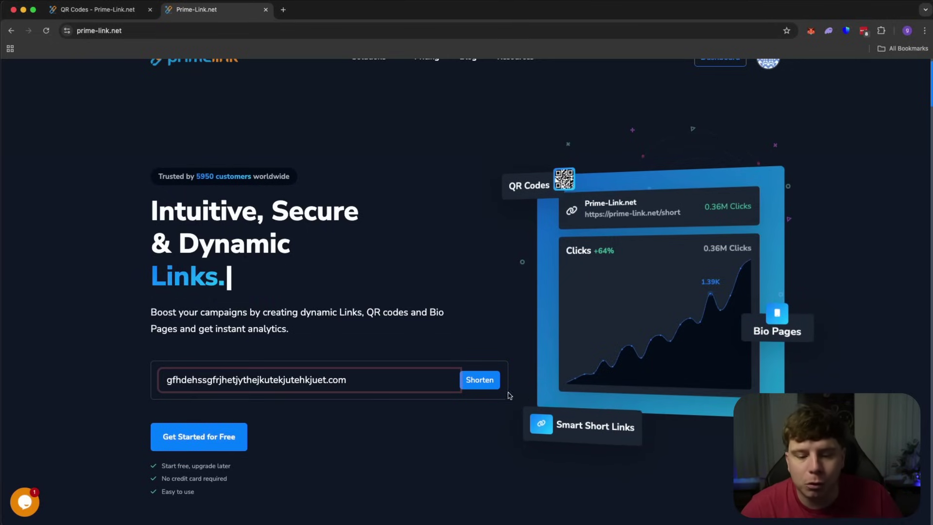
{"action": "left_click", "coordinate": [494, 387]}
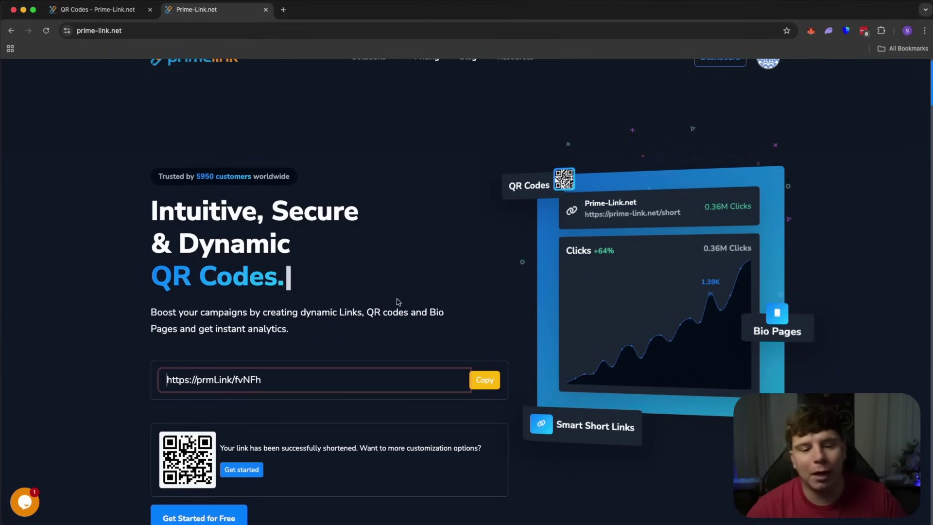
{"action": "scroll", "coordinate": [398, 302], "scroll_direction": "up", "scroll_amount": 1}
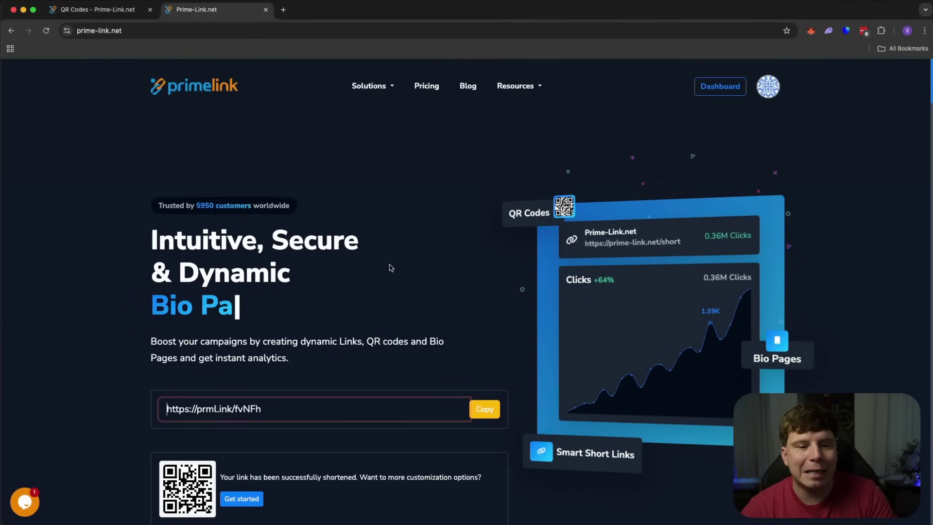
Step: Go to the QR Codes dashboard and start a new QR code with Create QR
{"action": "left_click", "coordinate": [92, 9]}
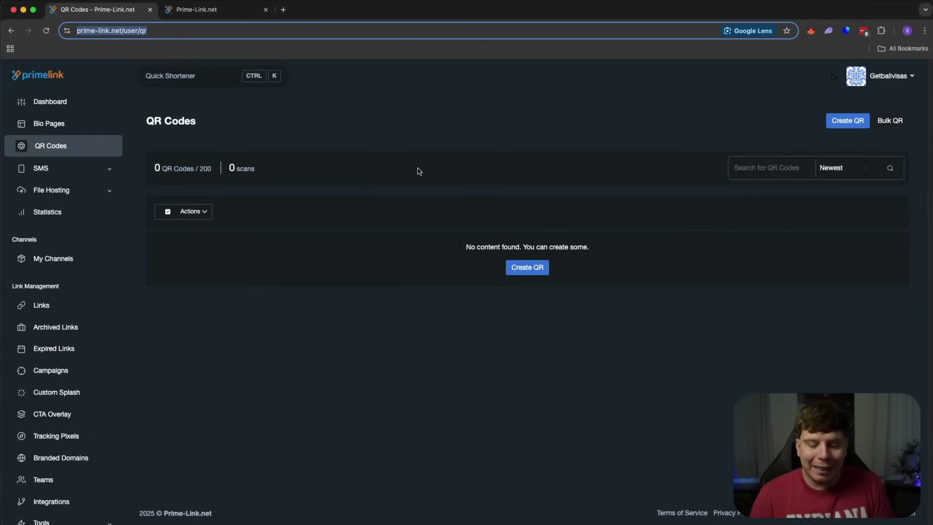
{"action": "left_click", "coordinate": [526, 272]}
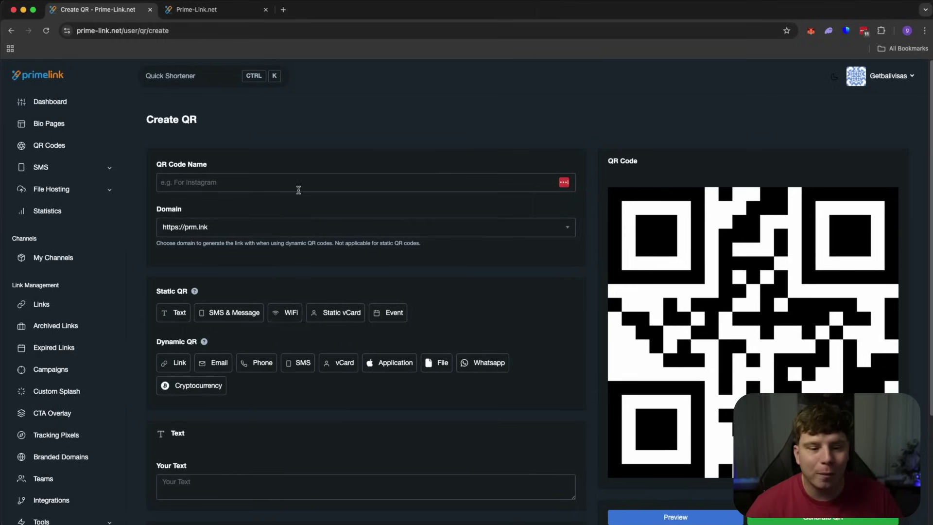
{"action": "left_click", "coordinate": [298, 190]}
{"action": "type", "text": "www"}
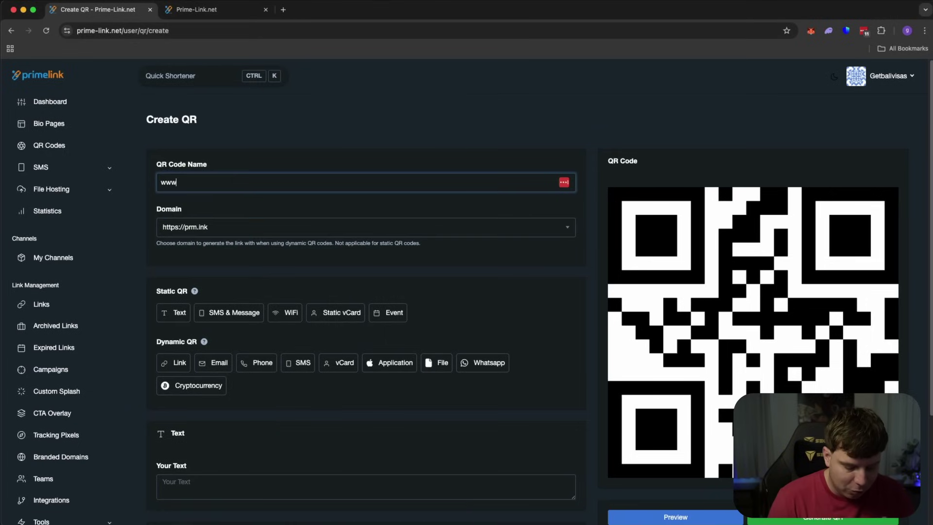
{"action": "key", "text": "BackSpace"}
{"action": "type", "text": "trueleeliving instagram"}
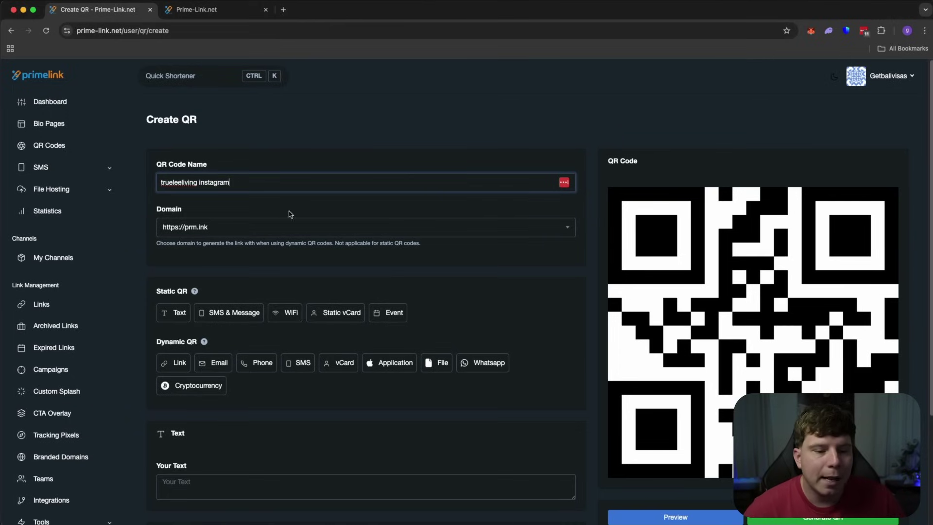
{"action": "left_click", "coordinate": [273, 230]}
{"action": "left_click", "coordinate": [231, 265]}
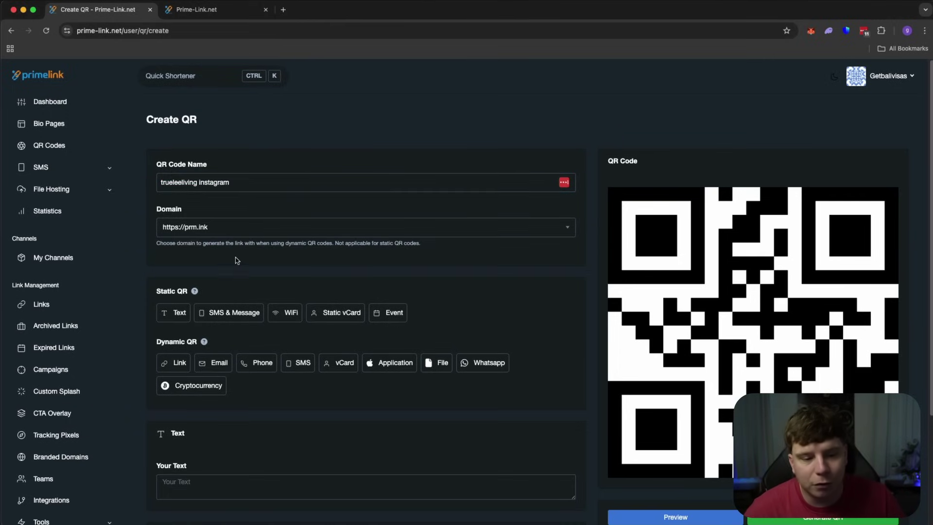
Step: Preview the static Event form, then set the code type to static WiFi
{"action": "scroll", "coordinate": [224, 322], "scroll_direction": "down", "scroll_amount": 3}
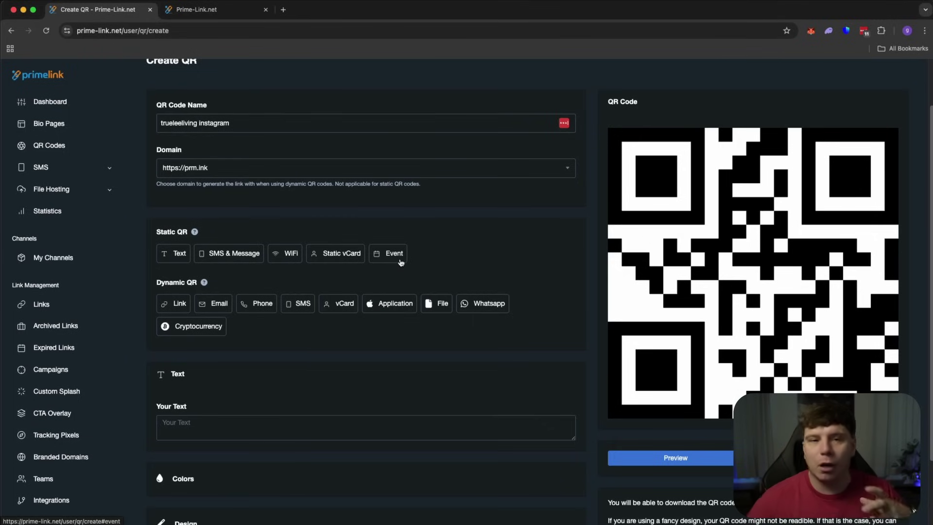
{"action": "left_click", "coordinate": [404, 262]}
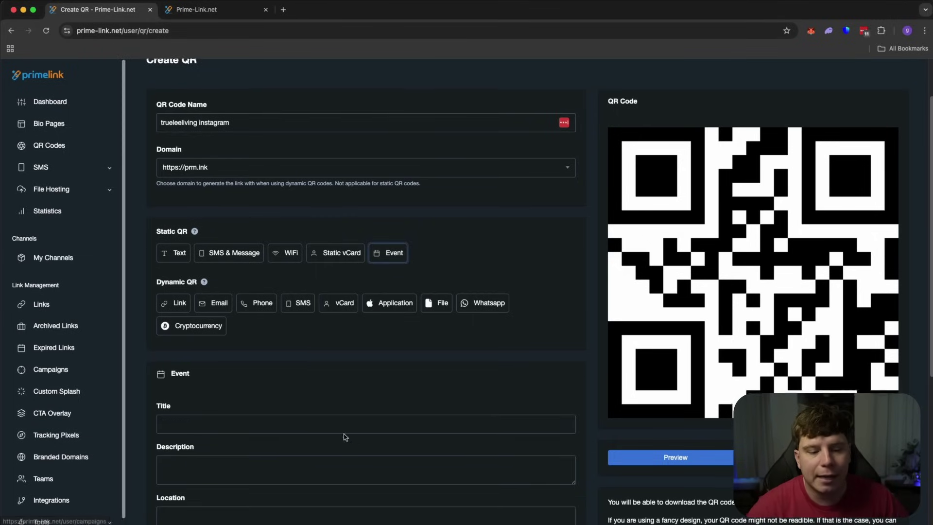
{"action": "scroll", "coordinate": [219, 341], "scroll_direction": "down", "scroll_amount": 2}
{"action": "scroll", "coordinate": [282, 473], "scroll_direction": "down", "scroll_amount": 1}
{"action": "scroll", "coordinate": [279, 463], "scroll_direction": "up", "scroll_amount": 2}
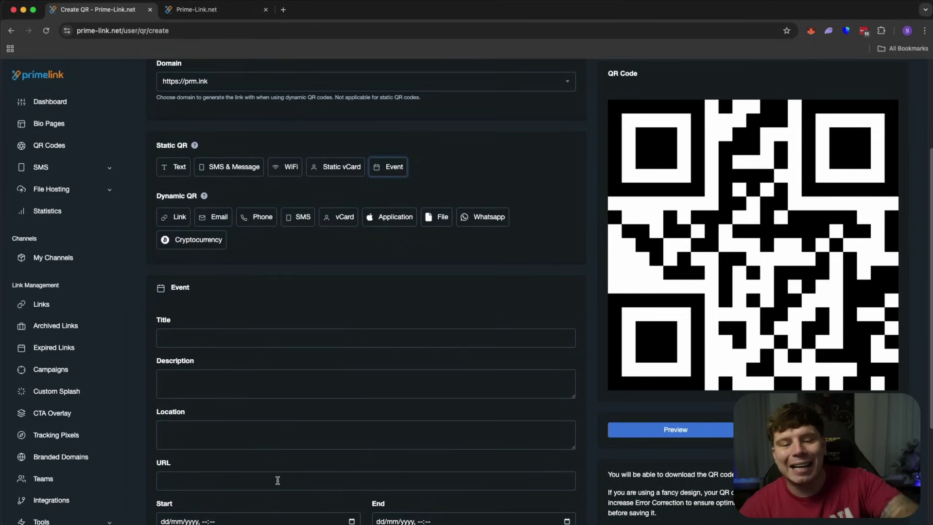
{"action": "left_click", "coordinate": [276, 169]}
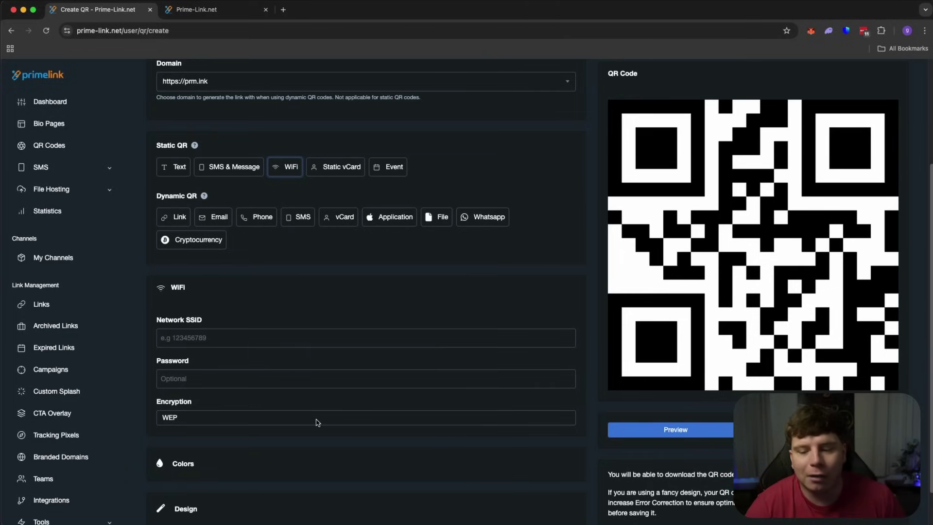
{"action": "left_click", "coordinate": [161, 168]}
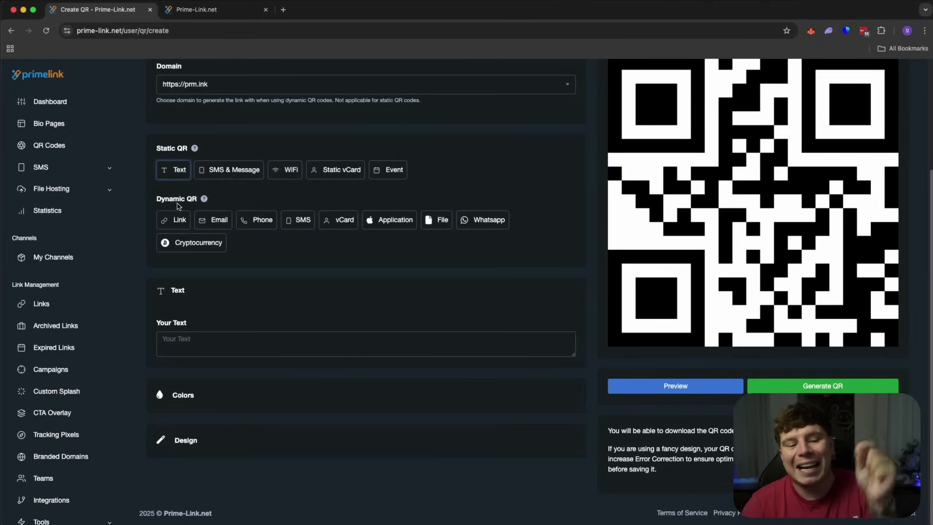
{"action": "left_click", "coordinate": [186, 219]}
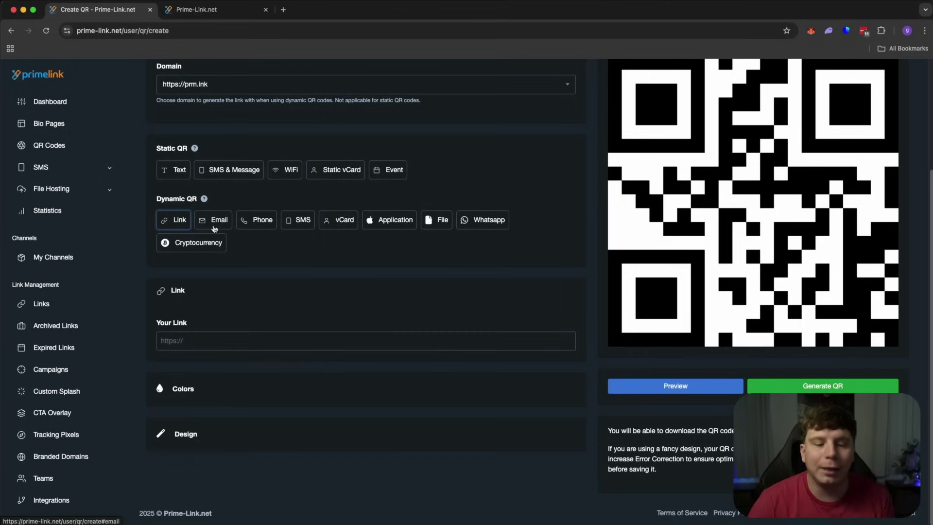
{"action": "left_click", "coordinate": [217, 225]}
{"action": "left_click", "coordinate": [257, 222]}
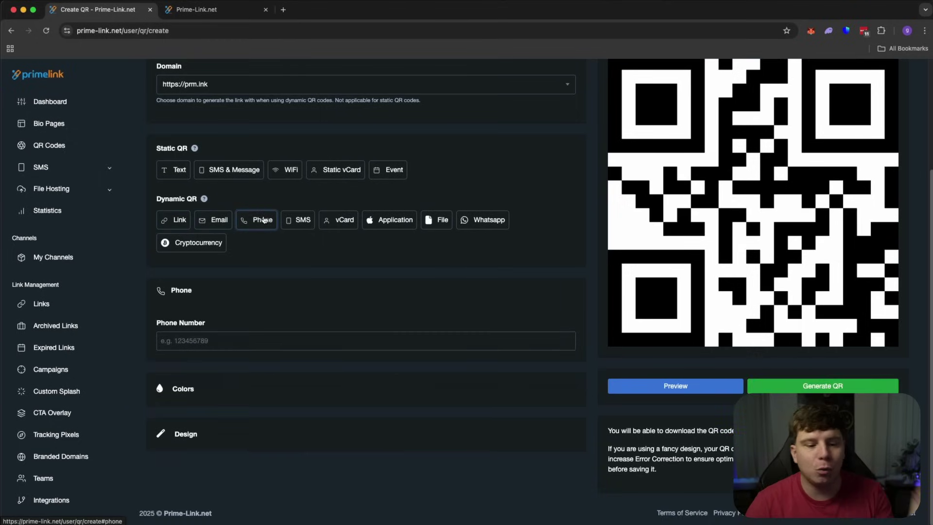
{"action": "left_click", "coordinate": [299, 220]}
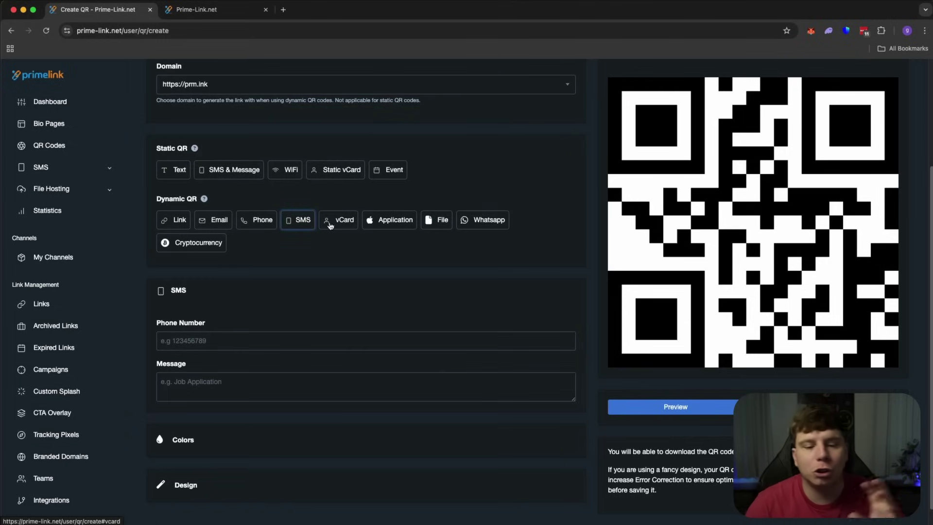
{"action": "left_click", "coordinate": [181, 219]}
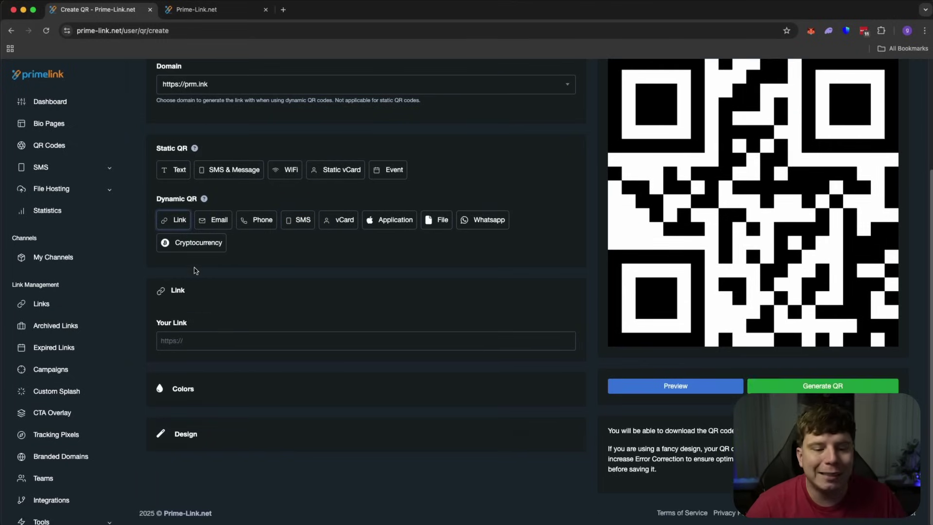
{"action": "left_click", "coordinate": [208, 344]}
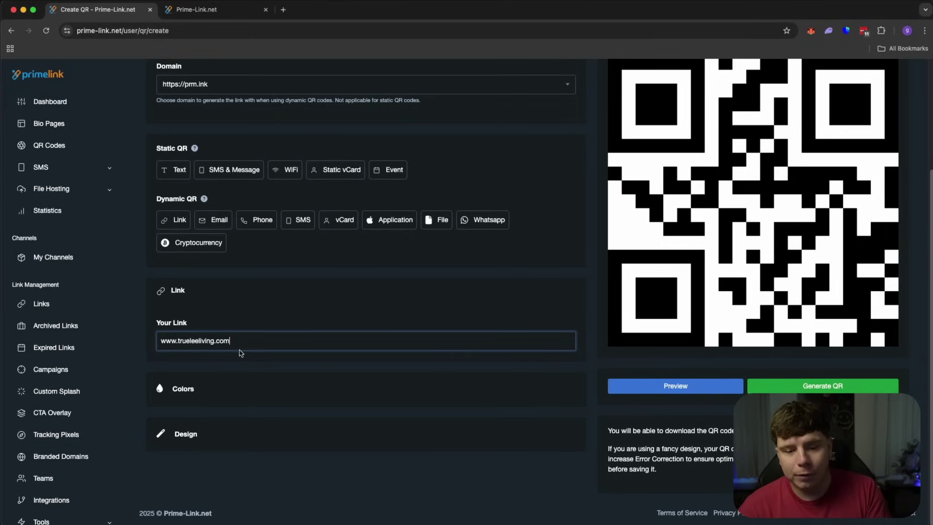
Step: Give the code a red background and a white foreground colour
{"action": "left_click", "coordinate": [206, 391]}
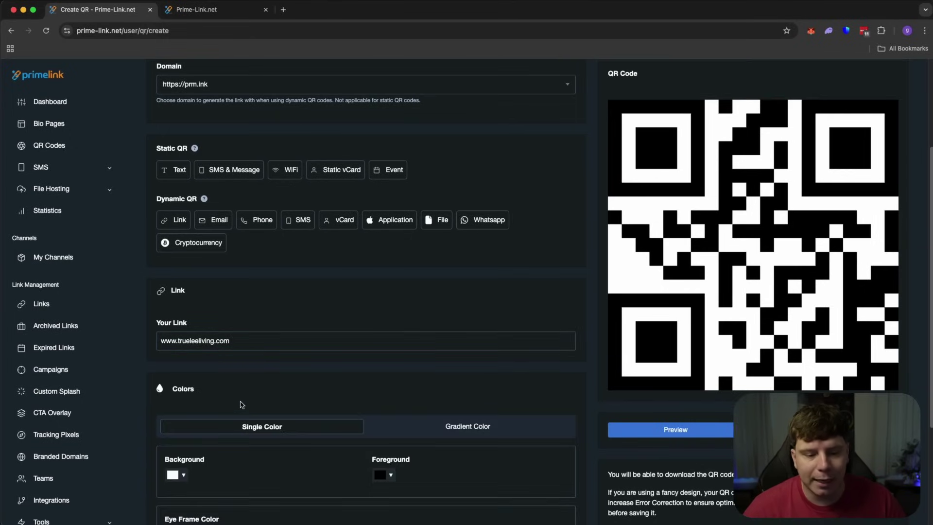
{"action": "scroll", "coordinate": [409, 428], "scroll_direction": "down", "scroll_amount": 3}
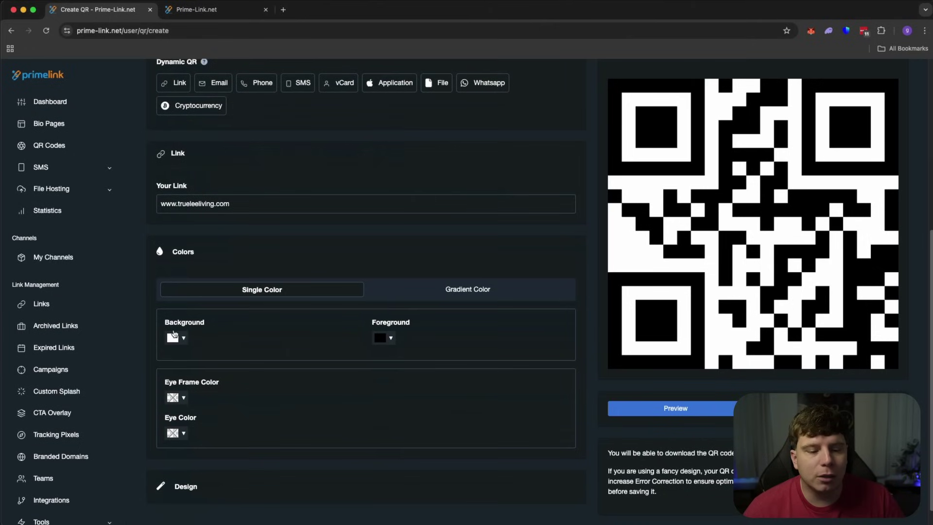
{"action": "left_click", "coordinate": [176, 337]}
{"action": "left_click", "coordinate": [232, 359]}
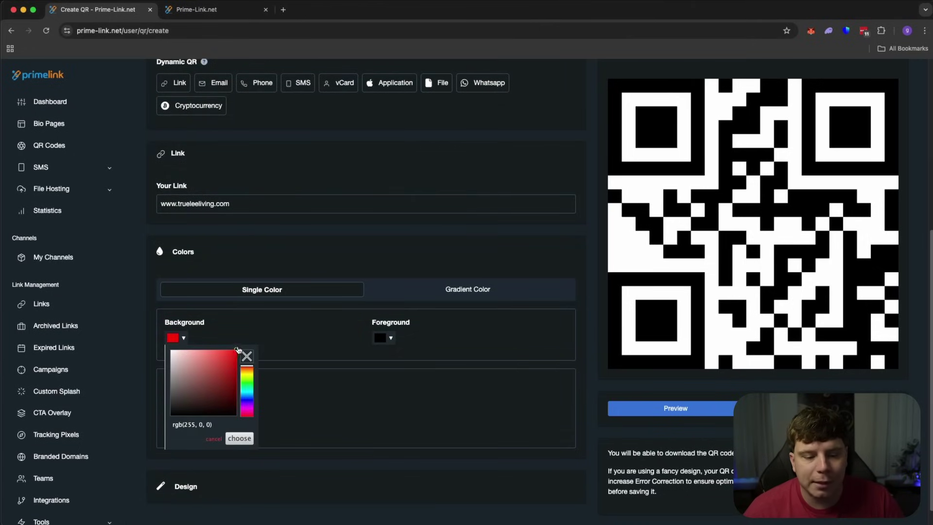
{"action": "left_click", "coordinate": [311, 345]}
{"action": "left_click", "coordinate": [389, 339]}
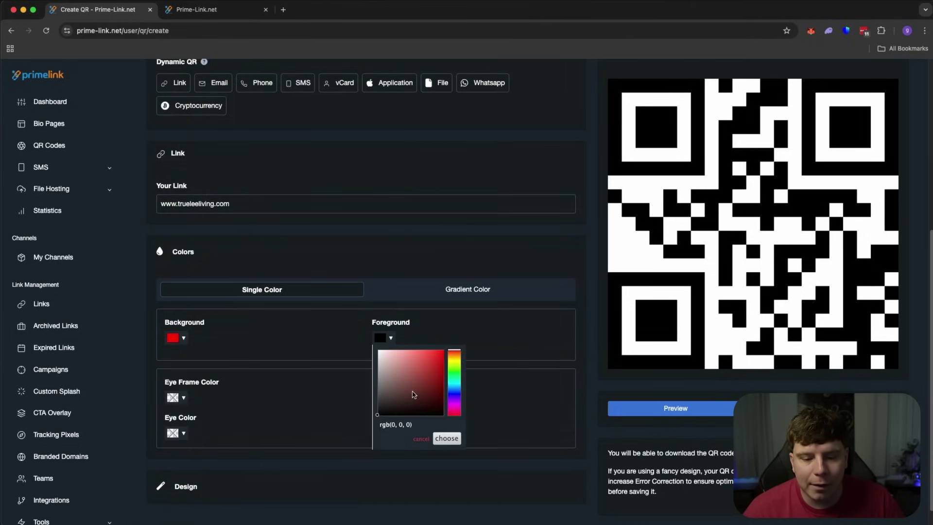
{"action": "left_click_drag", "start_coordinate": [414, 394], "coordinate": [379, 346]}
{"action": "left_click", "coordinate": [257, 374]}
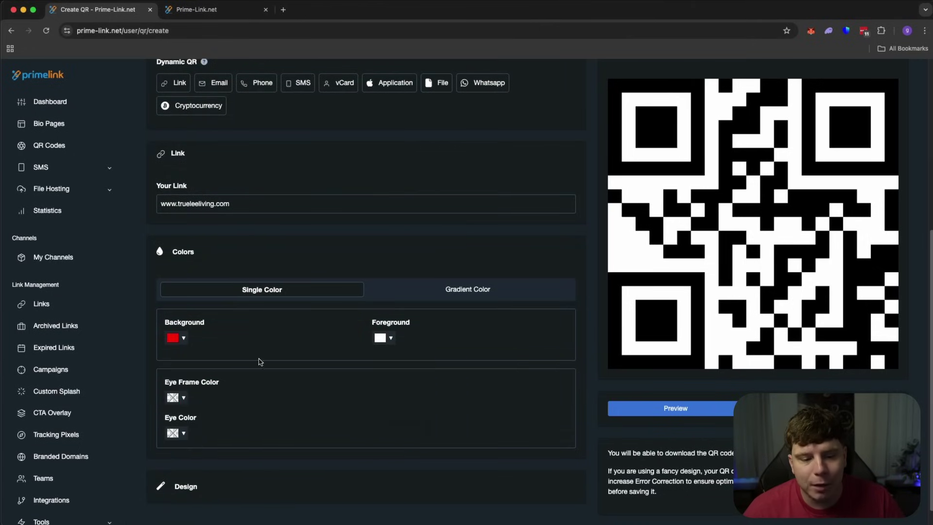
Step: Make the eye frames red and the eyes white, keeping Single Color after viewing Gradient
{"action": "left_click", "coordinate": [185, 397]}
{"action": "left_click", "coordinate": [224, 434]}
{"action": "left_click", "coordinate": [272, 408]}
{"action": "left_click", "coordinate": [184, 433]}
{"action": "left_click_drag", "start_coordinate": [206, 372], "coordinate": [165, 319]}
{"action": "left_click", "coordinate": [386, 419]}
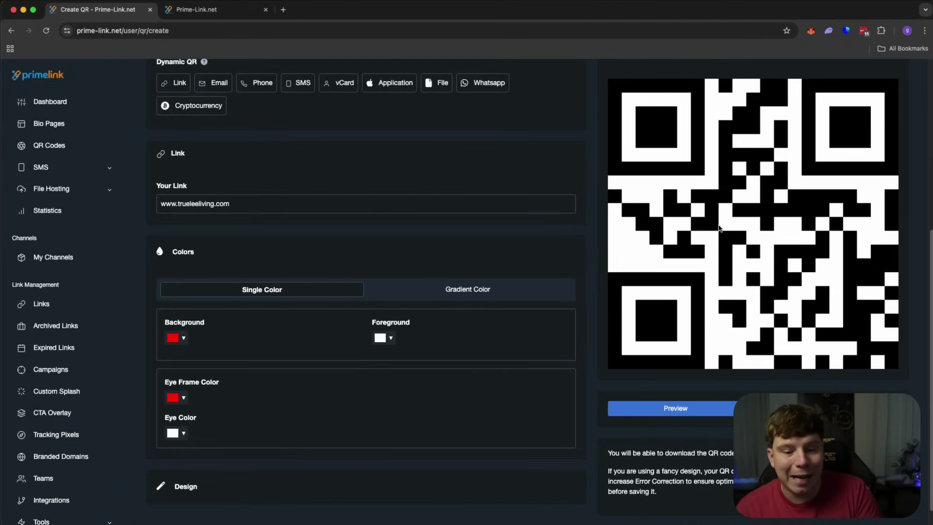
{"action": "left_click", "coordinate": [468, 289]}
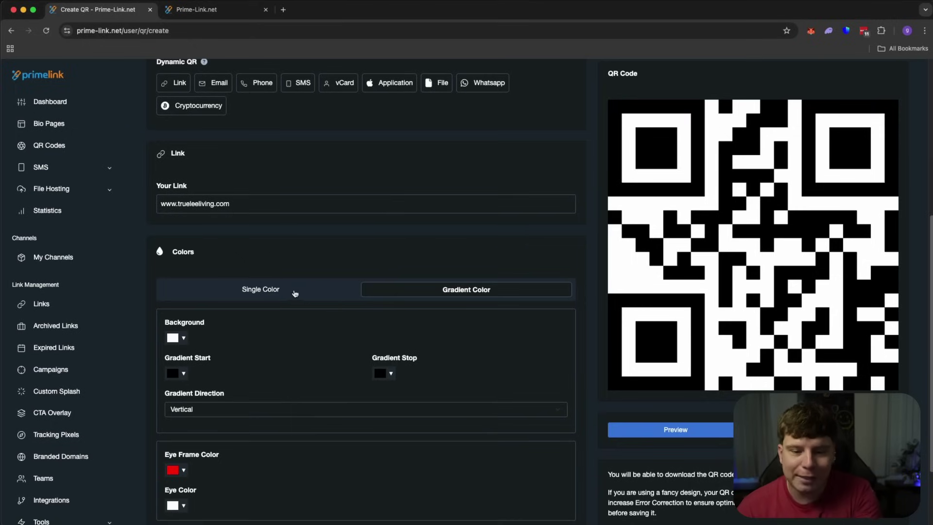
{"action": "left_click", "coordinate": [278, 292]}
{"action": "scroll", "coordinate": [277, 394], "scroll_direction": "down", "scroll_amount": 1}
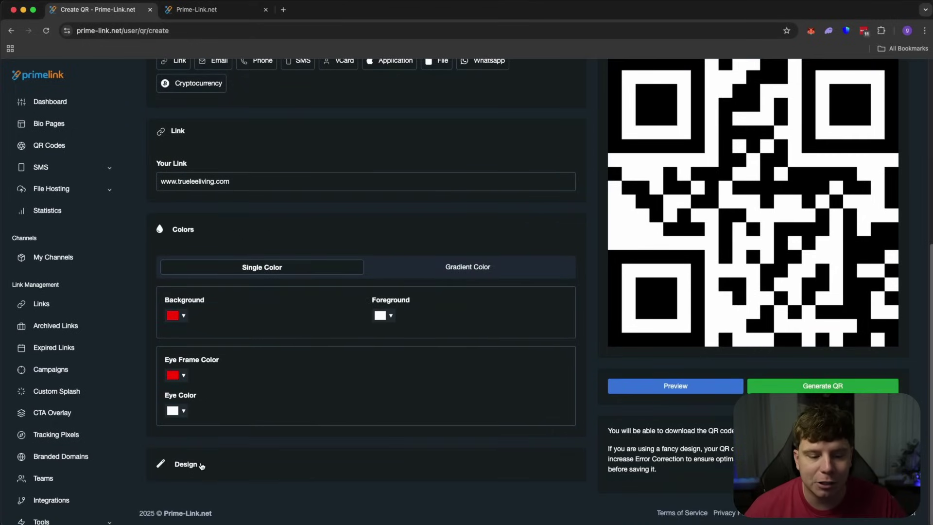
Step: Add the Twitter badge and the enlarged custom logo IMG_6909.jpeg to the QR centre
{"action": "left_click", "coordinate": [201, 467]}
{"action": "scroll", "coordinate": [267, 431], "scroll_direction": "down", "scroll_amount": 6}
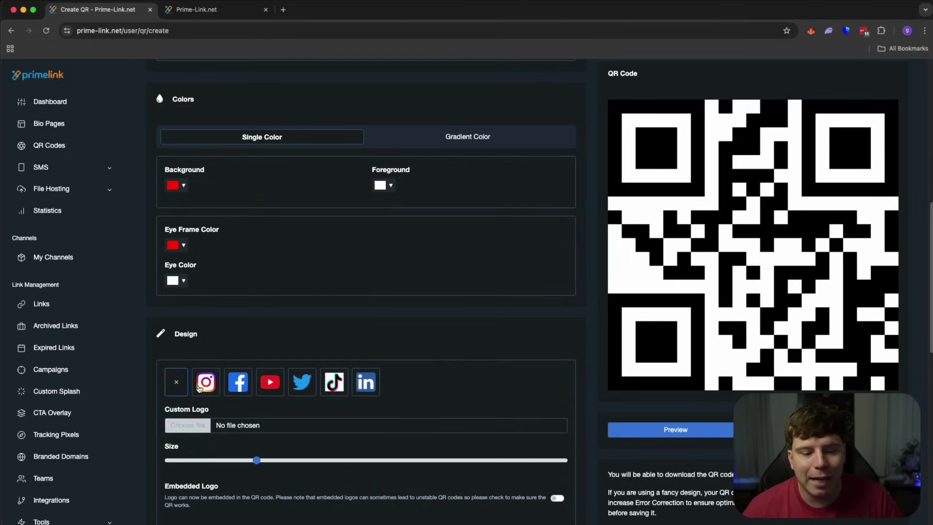
{"action": "left_click", "coordinate": [265, 386]}
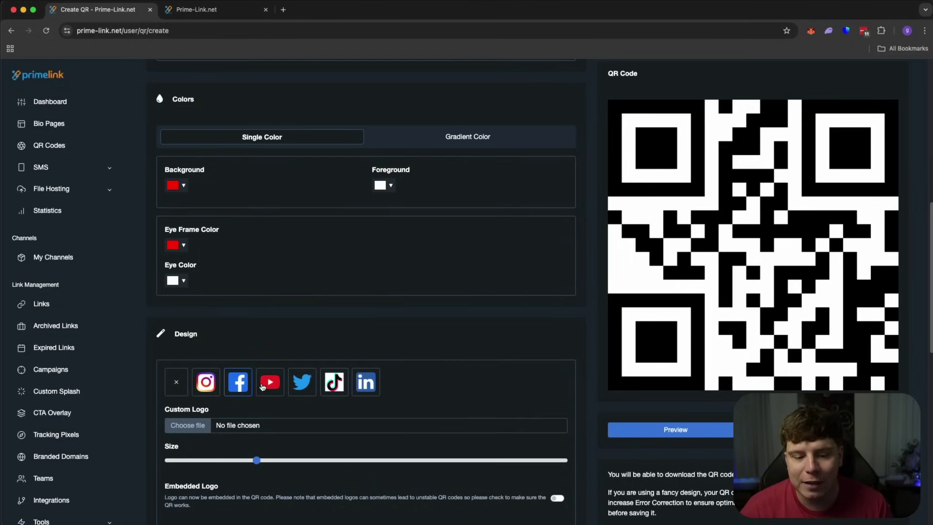
{"action": "left_click", "coordinate": [292, 388]}
{"action": "left_click", "coordinate": [244, 426]}
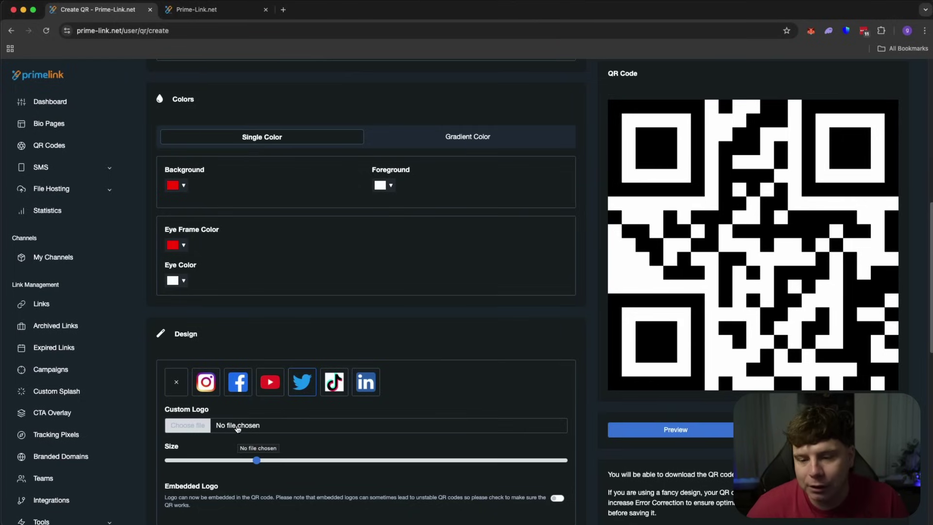
{"action": "key", "text": "Return"}
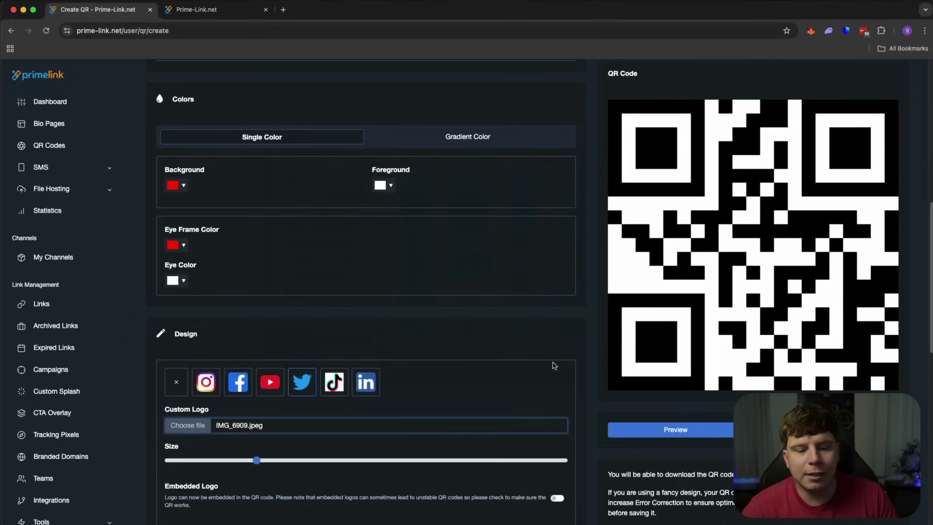
{"action": "left_click_drag", "start_coordinate": [257, 461], "coordinate": [385, 460]}
Step: Use the last (dotted) matrix style, circular eye frames and the fifth, rounded eye style
{"action": "scroll", "coordinate": [398, 444], "scroll_direction": "down", "scroll_amount": 3}
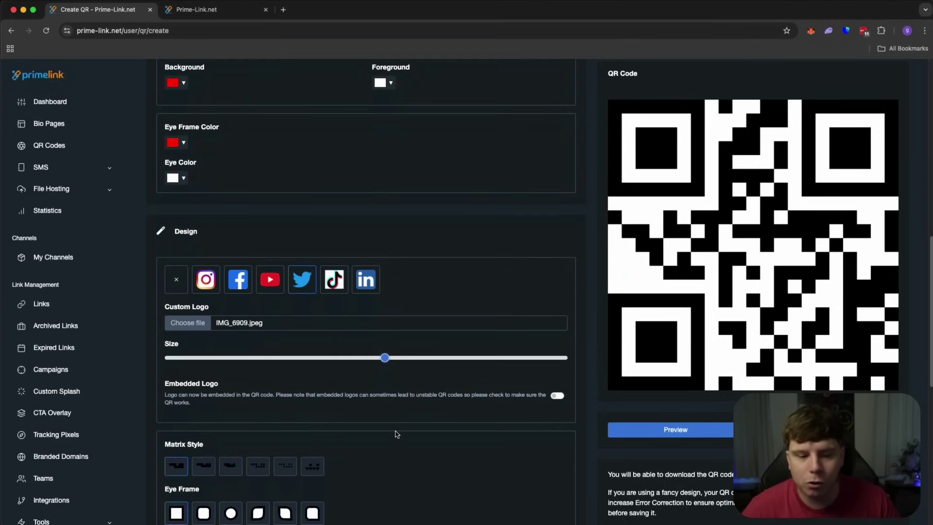
{"action": "scroll", "coordinate": [311, 418], "scroll_direction": "down", "scroll_amount": 3}
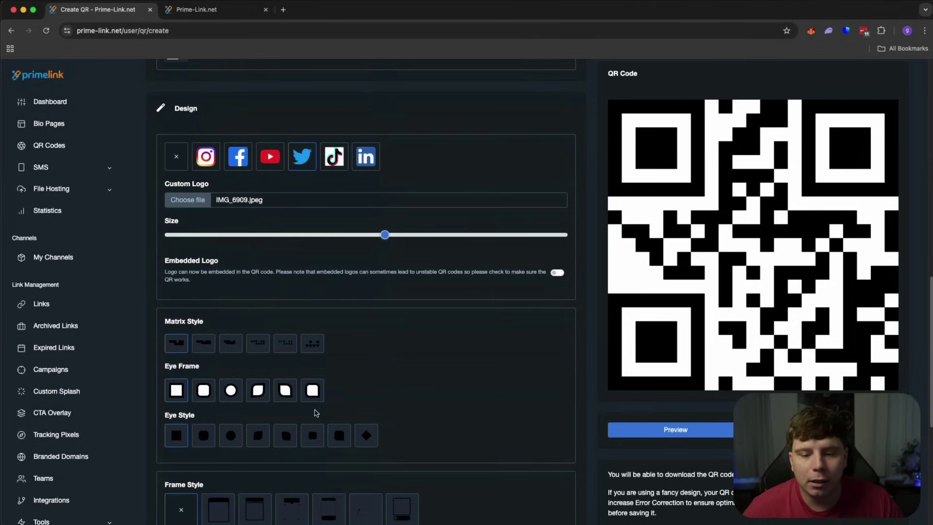
{"action": "left_click", "coordinate": [200, 346]}
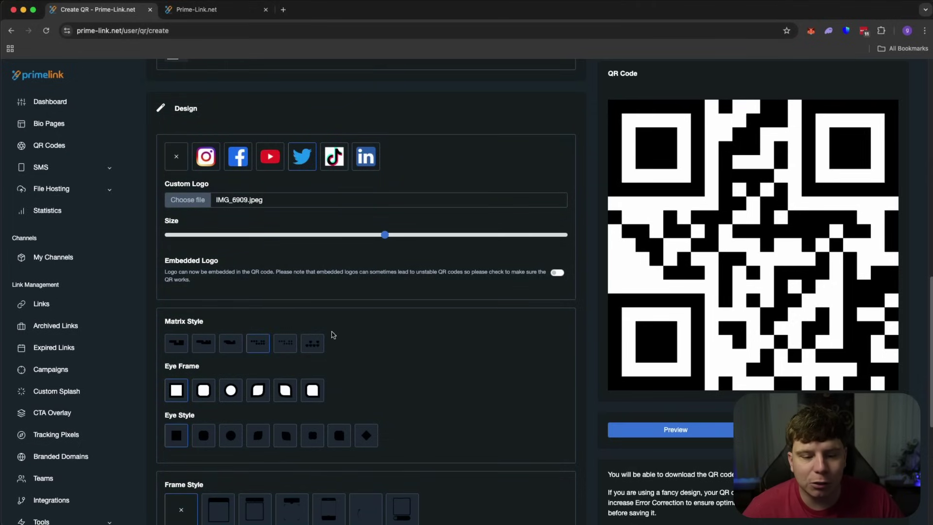
{"action": "scroll", "coordinate": [252, 365], "scroll_direction": "down", "scroll_amount": 2}
{"action": "left_click", "coordinate": [231, 339]}
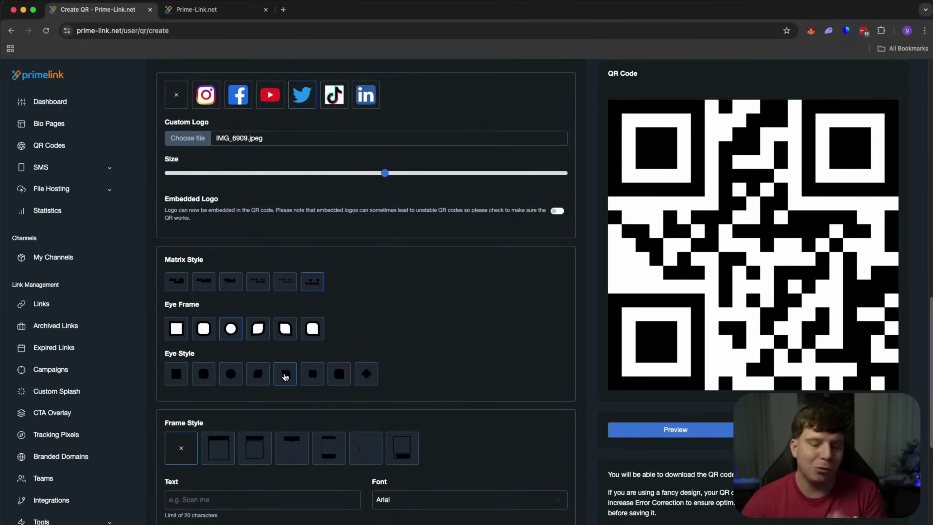
{"action": "left_click", "coordinate": [285, 377]}
{"action": "scroll", "coordinate": [355, 408], "scroll_direction": "down", "scroll_amount": 5}
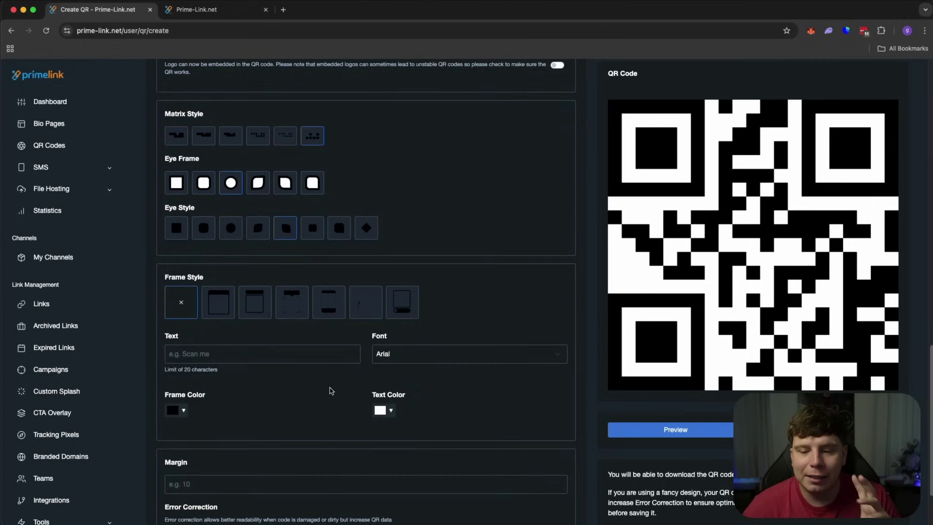
{"action": "scroll", "coordinate": [333, 341], "scroll_direction": "down", "scroll_amount": 1}
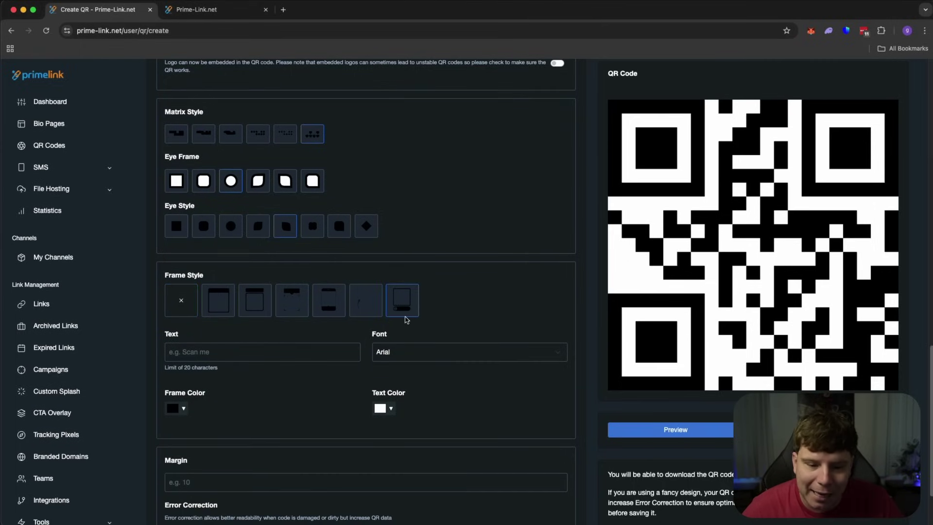
Step: Caption the frame 'scan to change your brand' in Impact font with a red frame colour
{"action": "scroll", "coordinate": [320, 355], "scroll_direction": "down", "scroll_amount": 1}
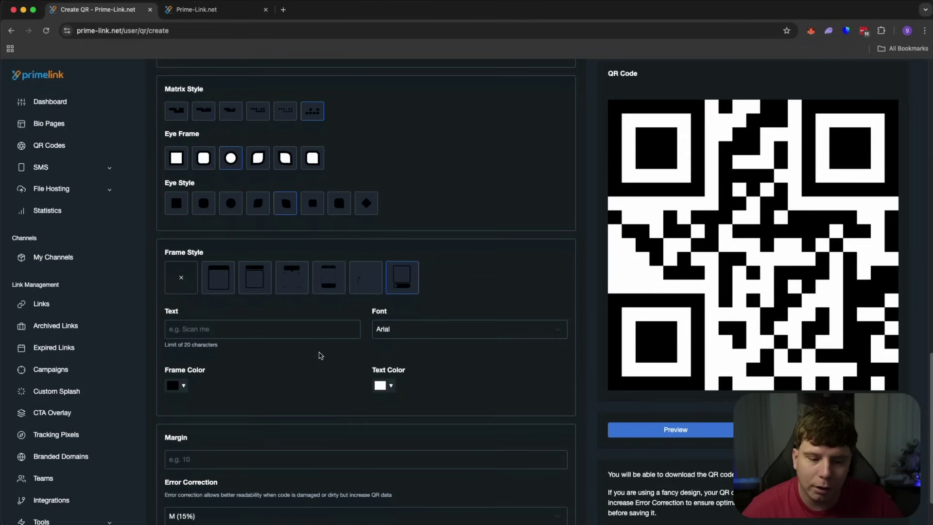
{"action": "left_click", "coordinate": [287, 331]}
{"action": "type", "text": "scan to change your brand"}
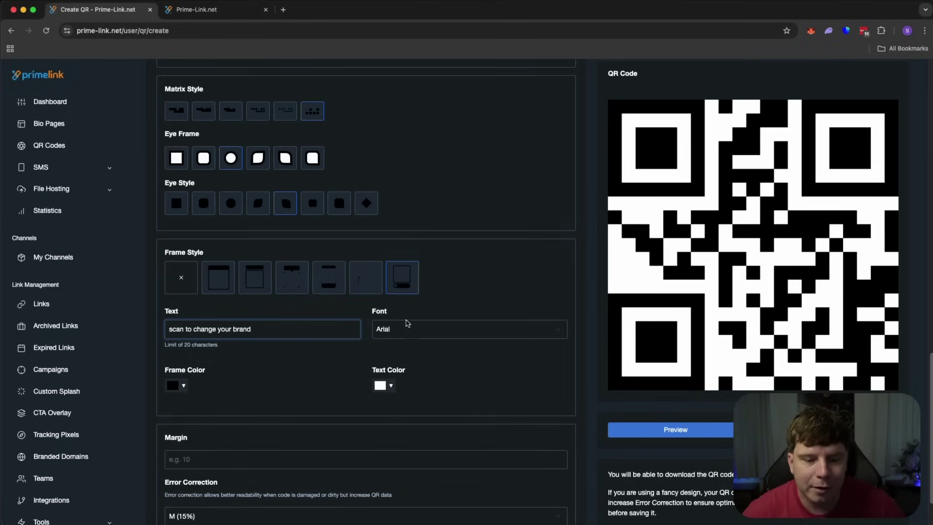
{"action": "left_click", "coordinate": [406, 336]}
{"action": "left_click", "coordinate": [411, 384]}
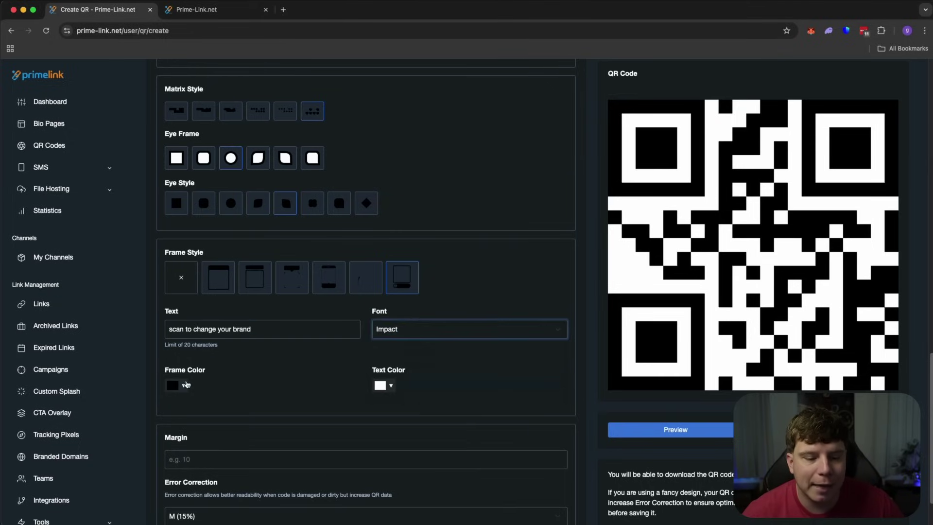
{"action": "left_click", "coordinate": [186, 385]}
{"action": "left_click_drag", "start_coordinate": [226, 406], "coordinate": [249, 399]}
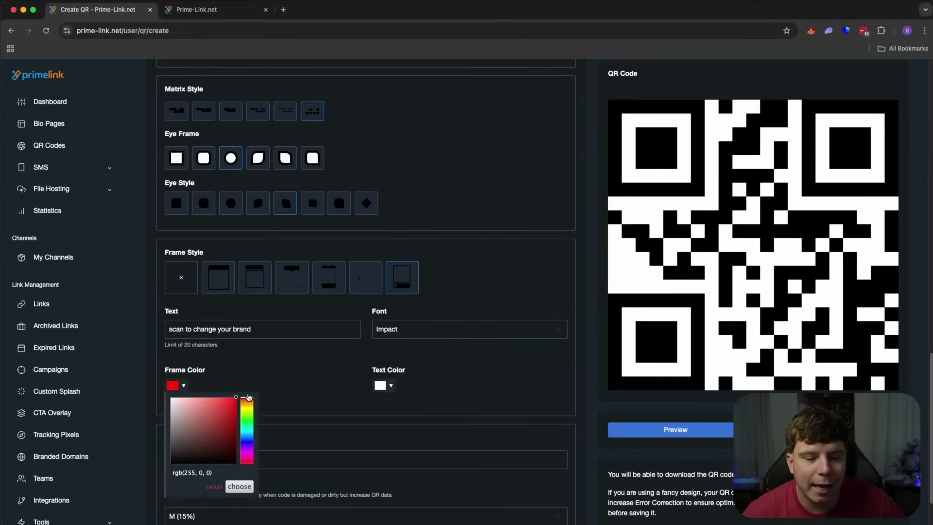
{"action": "left_click", "coordinate": [239, 486]}
{"action": "scroll", "coordinate": [286, 430], "scroll_direction": "down", "scroll_amount": 3}
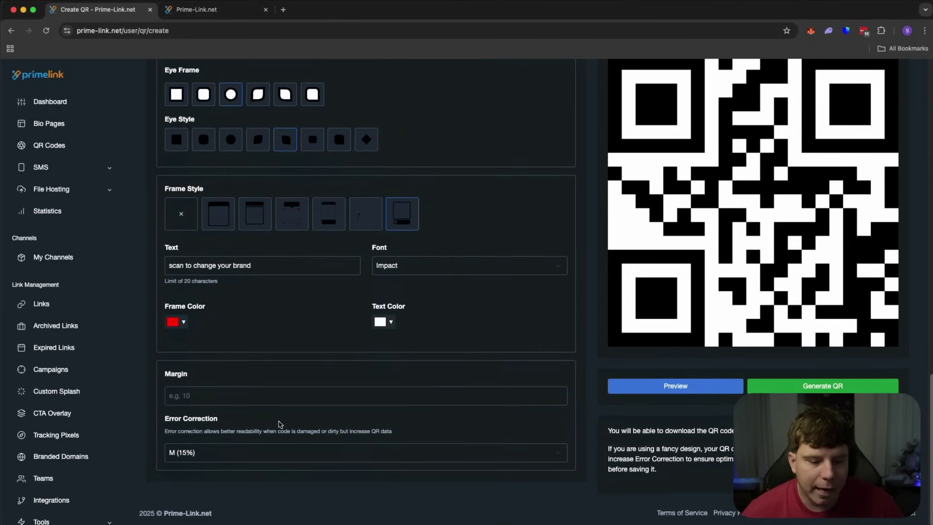
Step: Preview the red heart-pattern QR with Twitter badge and phone frame, then return to the homepage tab
{"action": "left_click", "coordinate": [681, 386]}
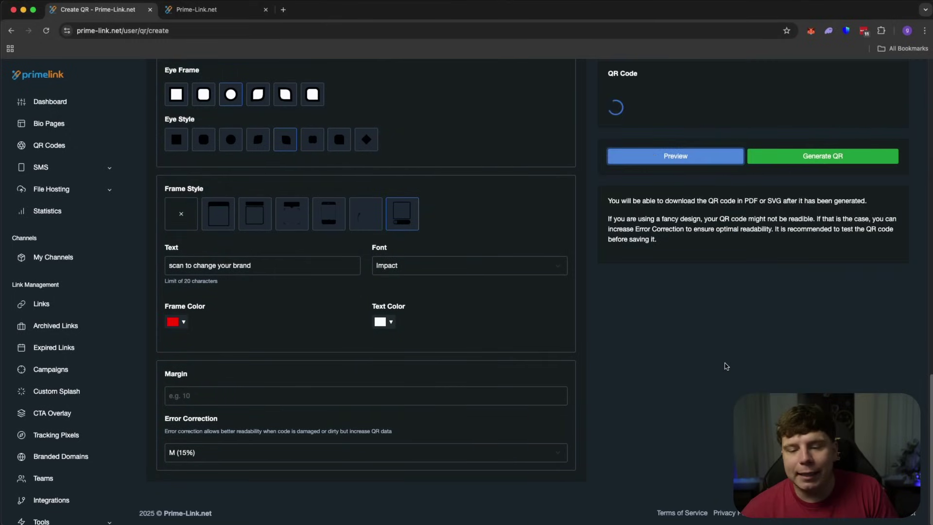
{"action": "scroll", "coordinate": [683, 385], "scroll_direction": "up", "scroll_amount": 4}
{"action": "scroll", "coordinate": [683, 385], "scroll_direction": "up", "scroll_amount": 8}
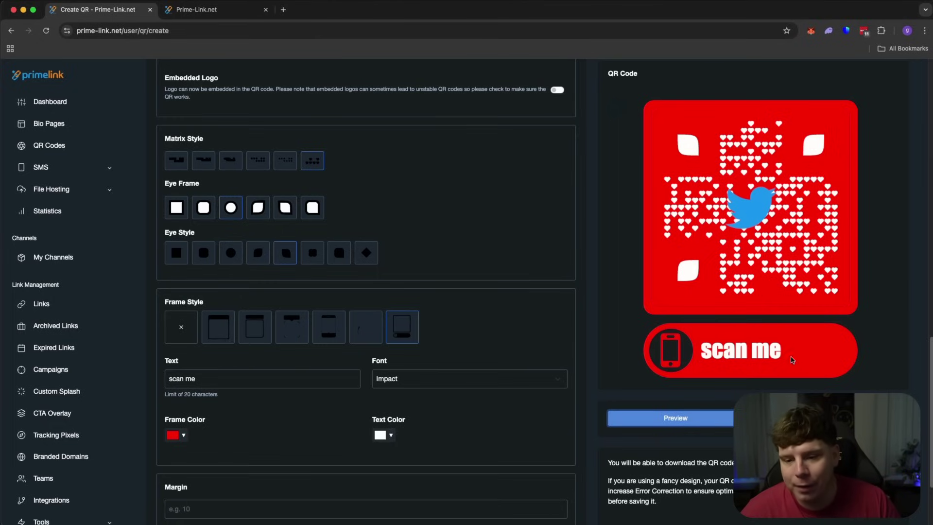
{"action": "key", "text": "ctrl+Tab"}
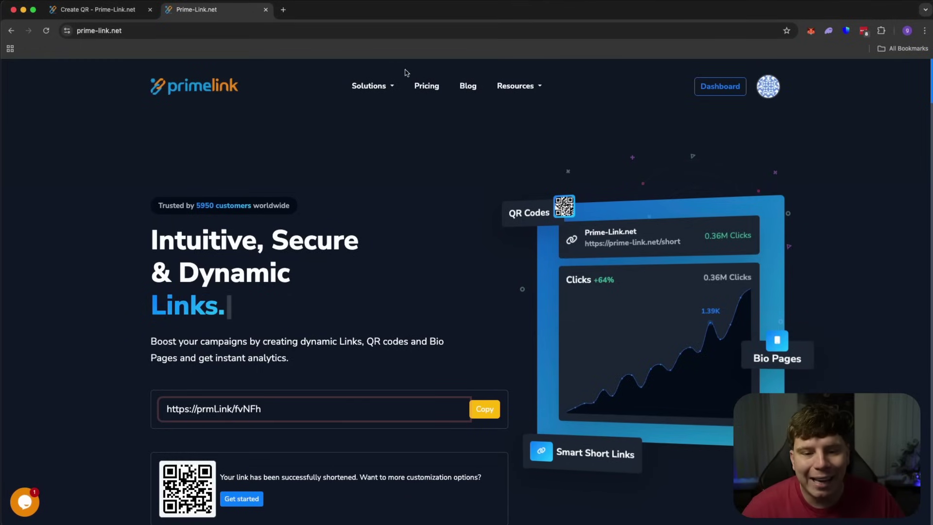
Step: Open Pricing and review the Free, Individual $8.99, Business $24.99 and Enterprise $49.99 monthly plans
{"action": "left_click", "coordinate": [419, 86]}
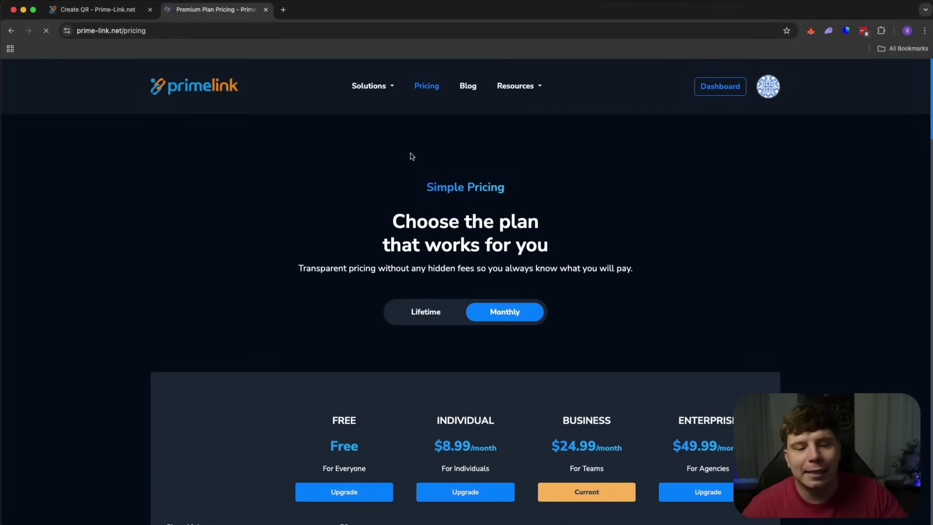
{"action": "scroll", "coordinate": [406, 204], "scroll_direction": "down", "scroll_amount": 5}
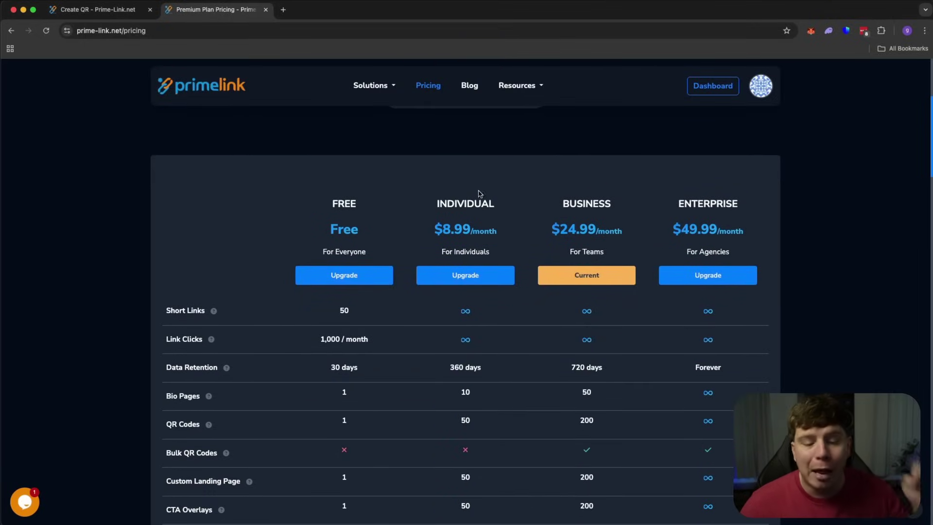
{"action": "scroll", "coordinate": [182, 348], "scroll_direction": "down", "scroll_amount": 1}
{"action": "scroll", "coordinate": [747, 369], "scroll_direction": "down", "scroll_amount": 1}
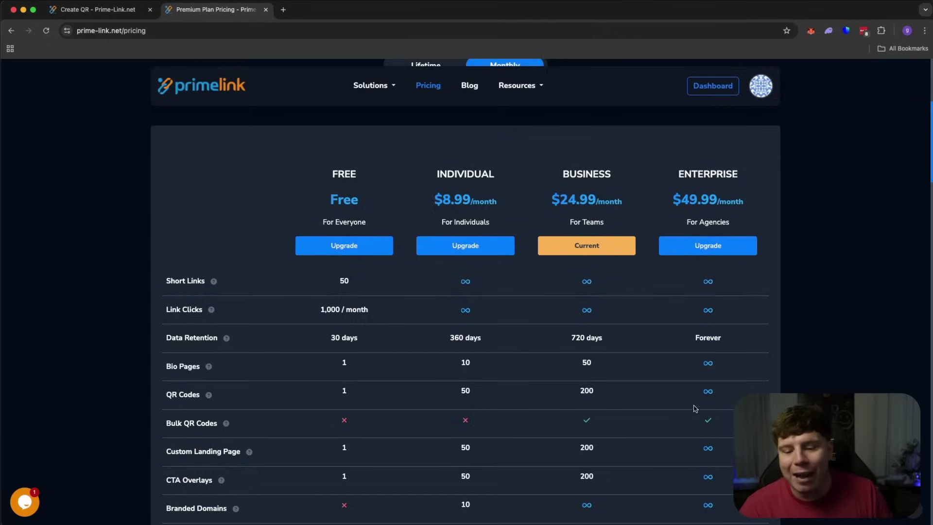
{"action": "scroll", "coordinate": [710, 370], "scroll_direction": "down", "scroll_amount": 6}
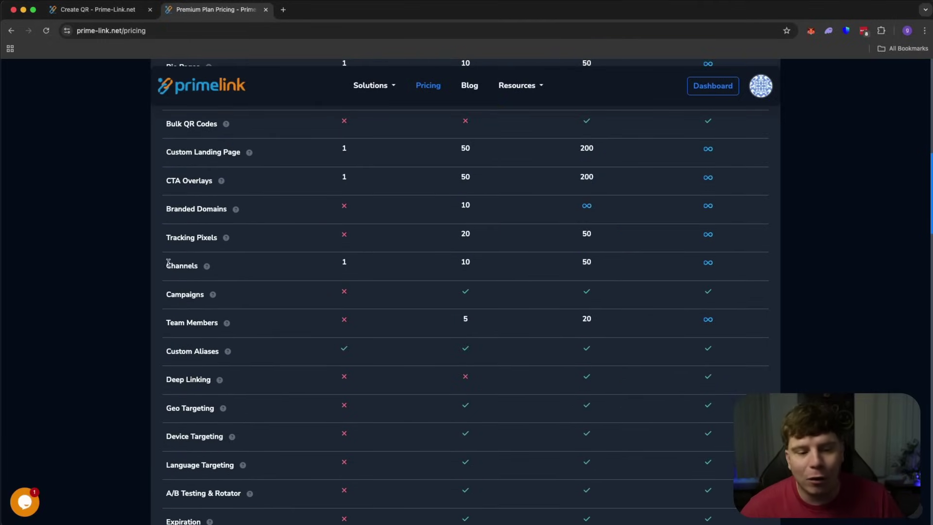
{"action": "scroll", "coordinate": [220, 203], "scroll_direction": "up", "scroll_amount": 2}
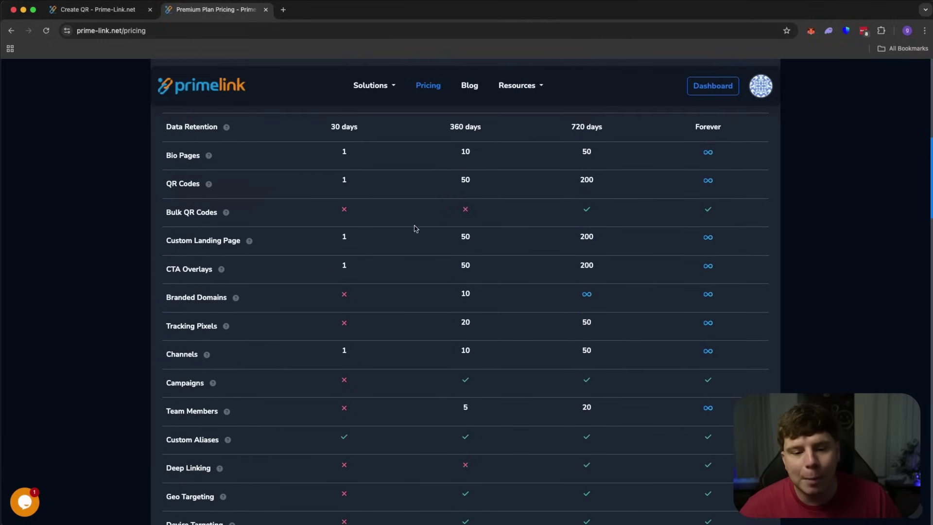
{"action": "scroll", "coordinate": [704, 213], "scroll_direction": "up", "scroll_amount": 4}
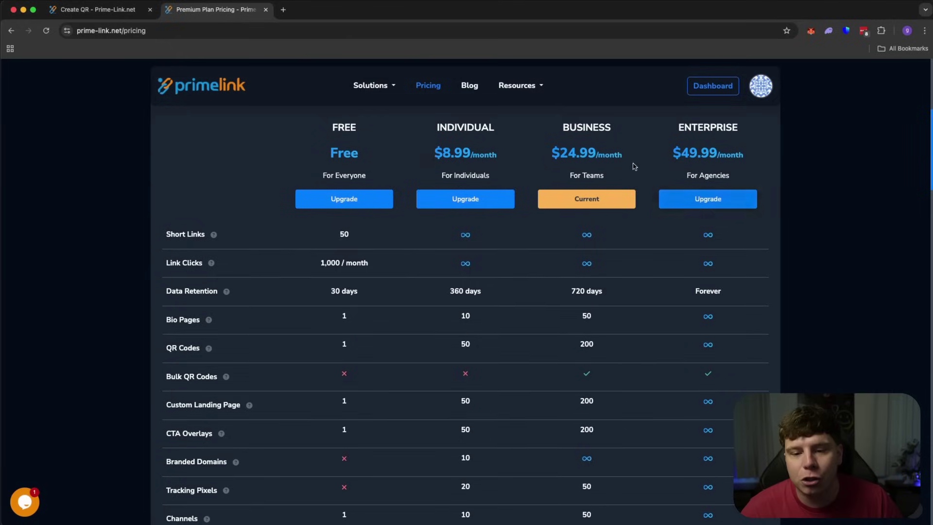
{"action": "scroll", "coordinate": [663, 265], "scroll_direction": "down", "scroll_amount": 7}
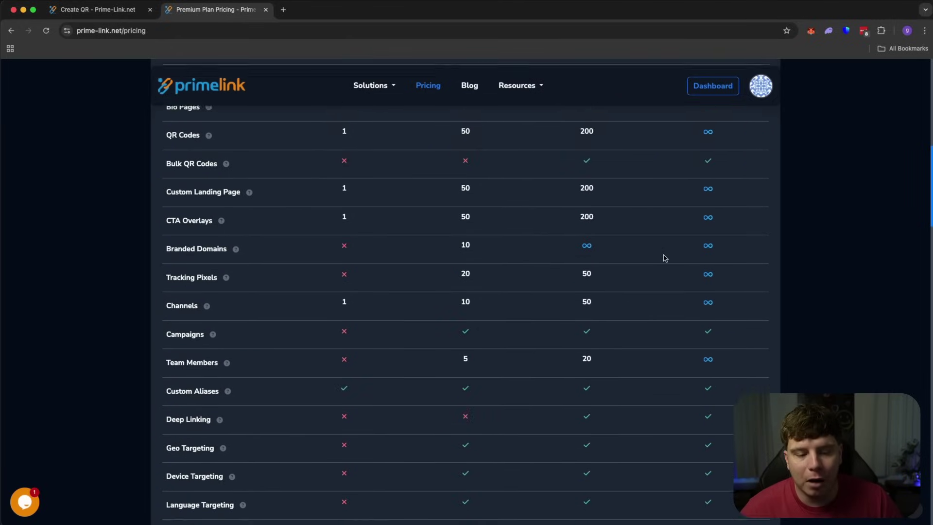
{"action": "scroll", "coordinate": [641, 349], "scroll_direction": "up", "scroll_amount": 12}
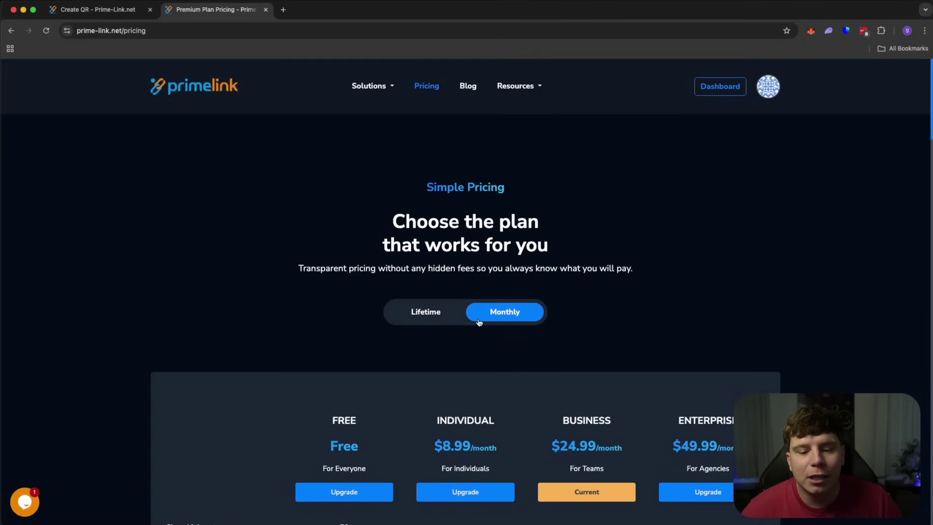
Step: Switch pricing to Lifetime and review plans: Individual $149.99, Business $249.99, Enterprise $349.99
{"action": "left_click", "coordinate": [422, 307]}
{"action": "scroll", "coordinate": [652, 379], "scroll_direction": "down", "scroll_amount": 4}
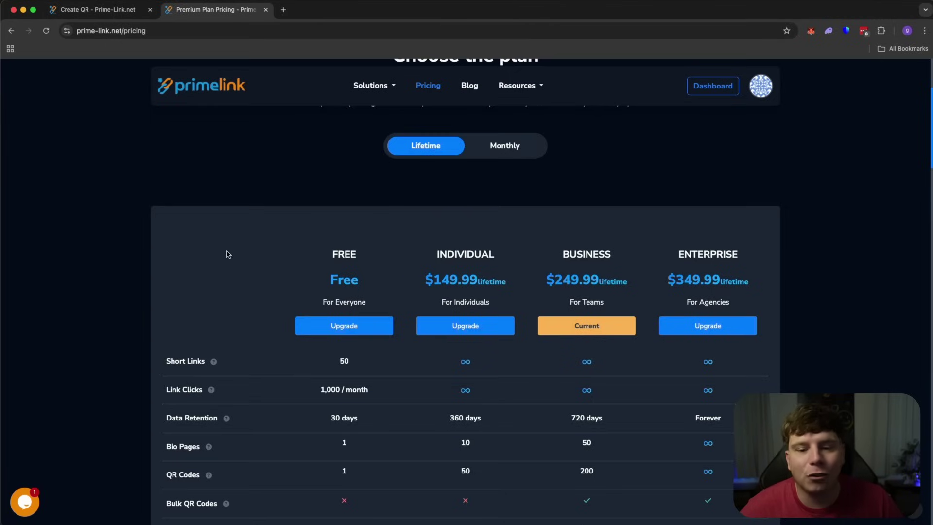
{"action": "scroll", "coordinate": [225, 255], "scroll_direction": "down", "scroll_amount": 1}
{"action": "scroll", "coordinate": [224, 247], "scroll_direction": "down", "scroll_amount": 1}
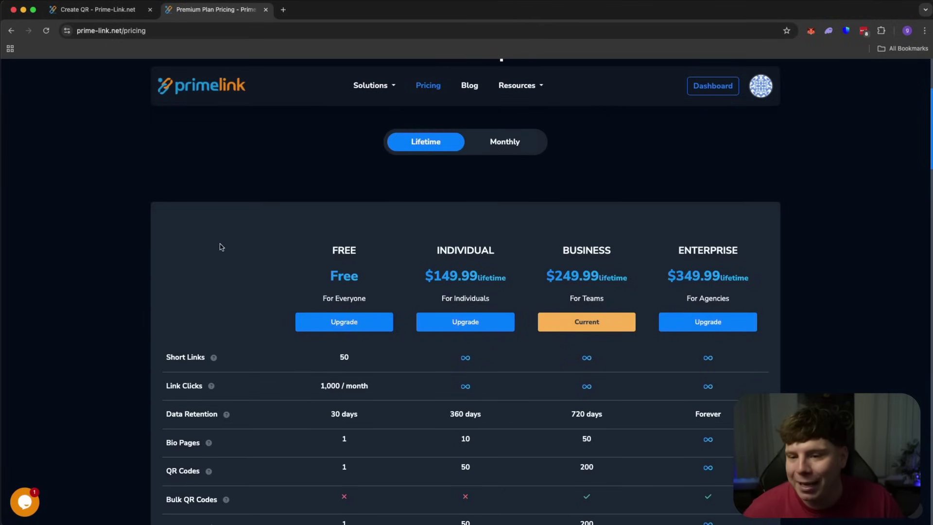